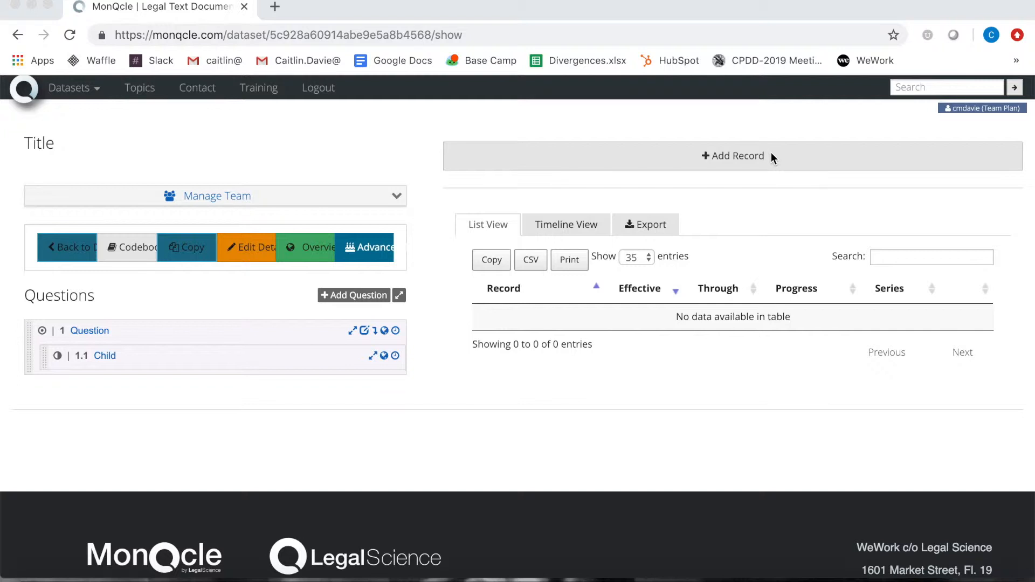
Add a new record and choose New York from the States (US) place search
left_click(734, 154)
left_click(576, 169)
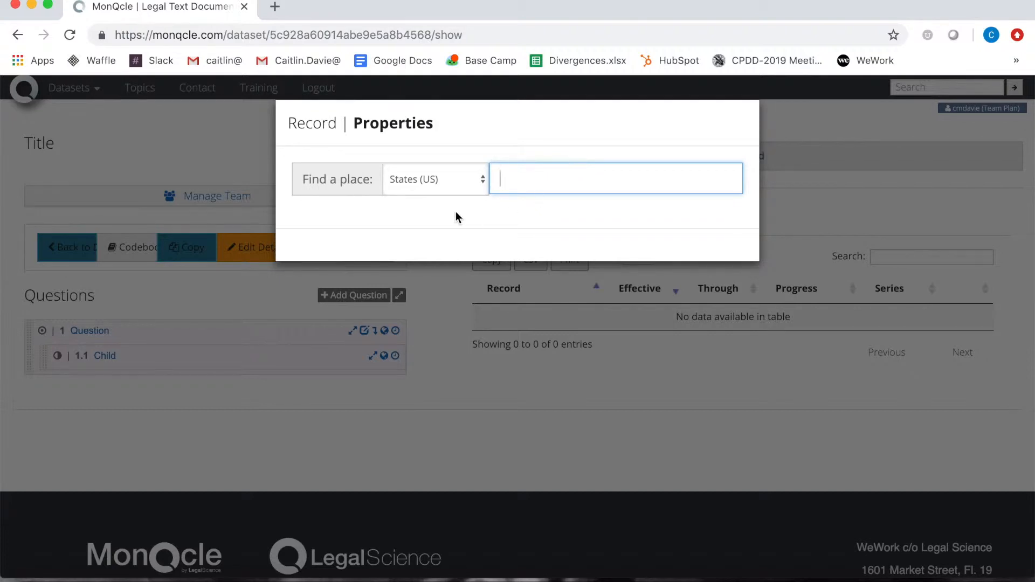
left_click(457, 183)
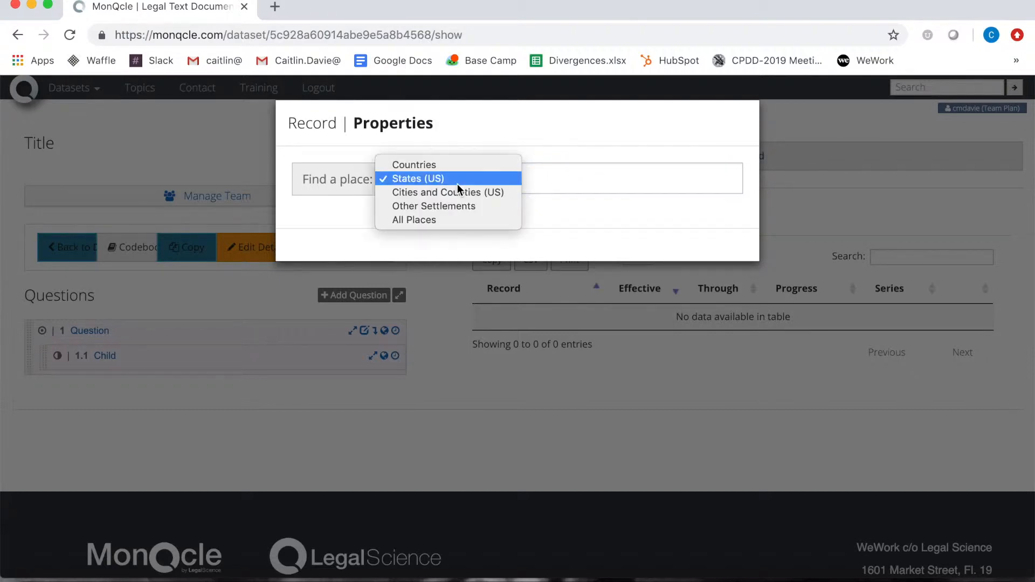
left_click(509, 180)
left_click(529, 173)
type("New ")
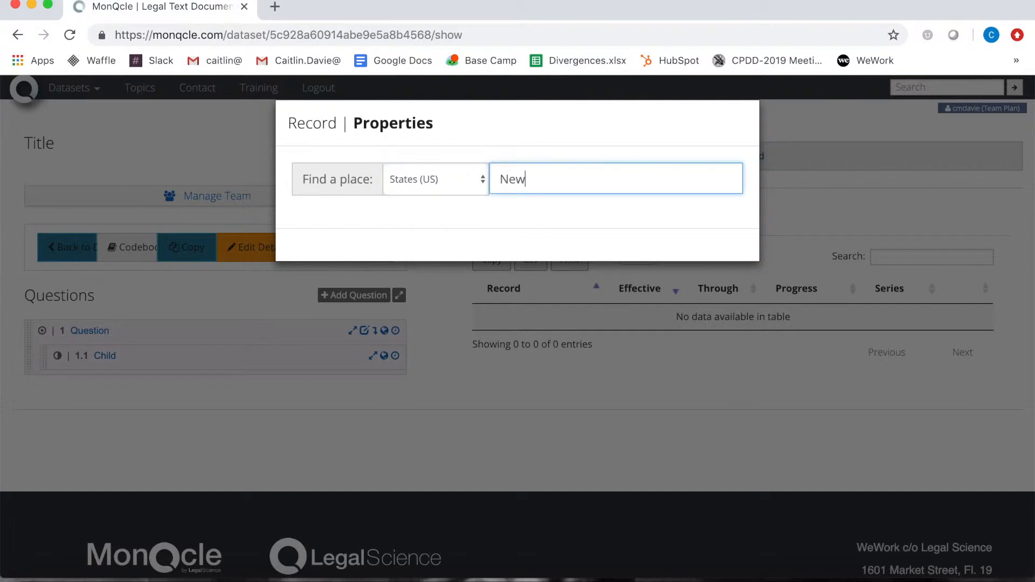
type("Y")
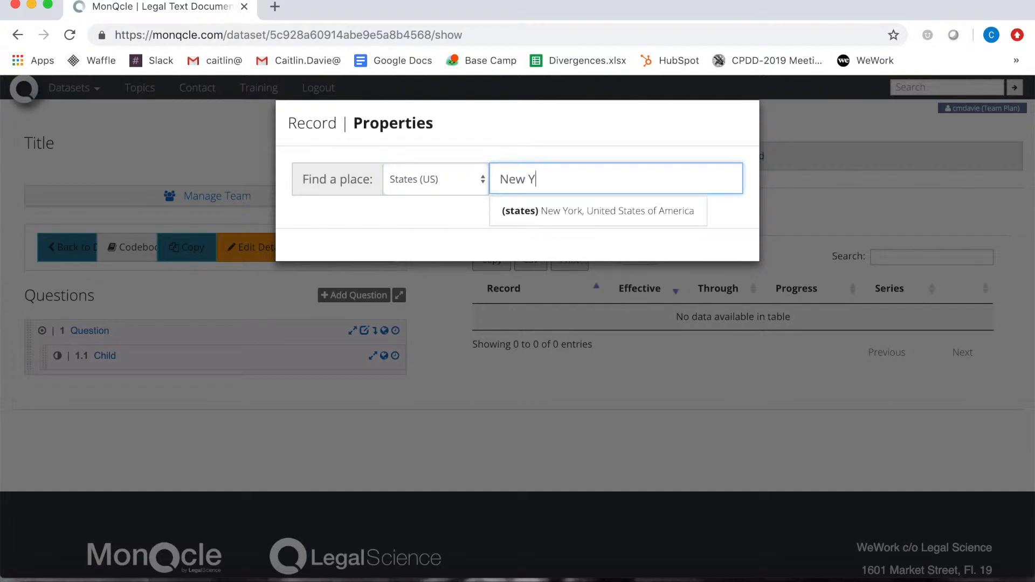
left_click(534, 212)
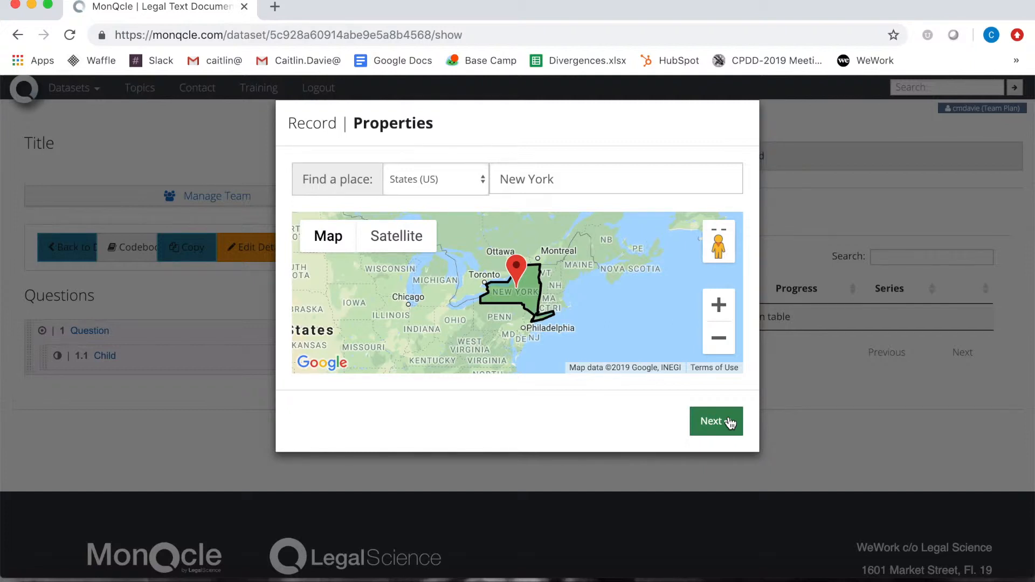
Set the record's effective date to 2019-01-01 and its through date to 2019-03-01
left_click(730, 423)
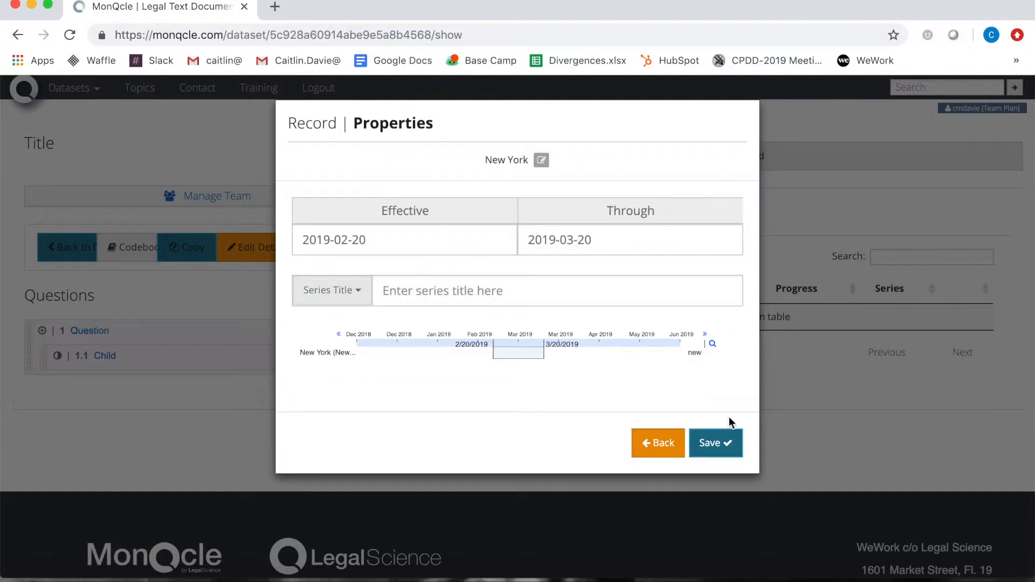
left_click(406, 245)
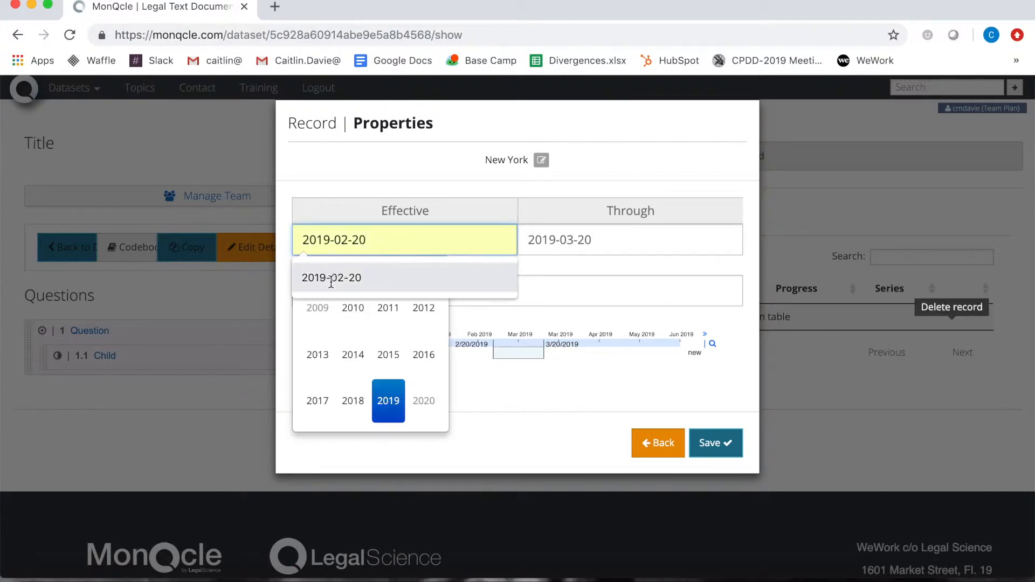
left_click(377, 404)
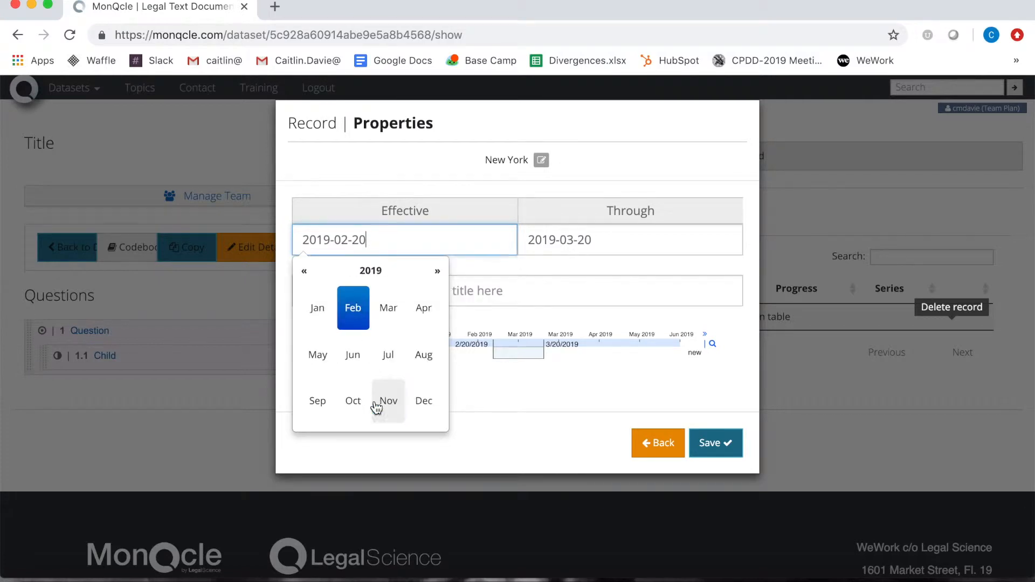
left_click(315, 318)
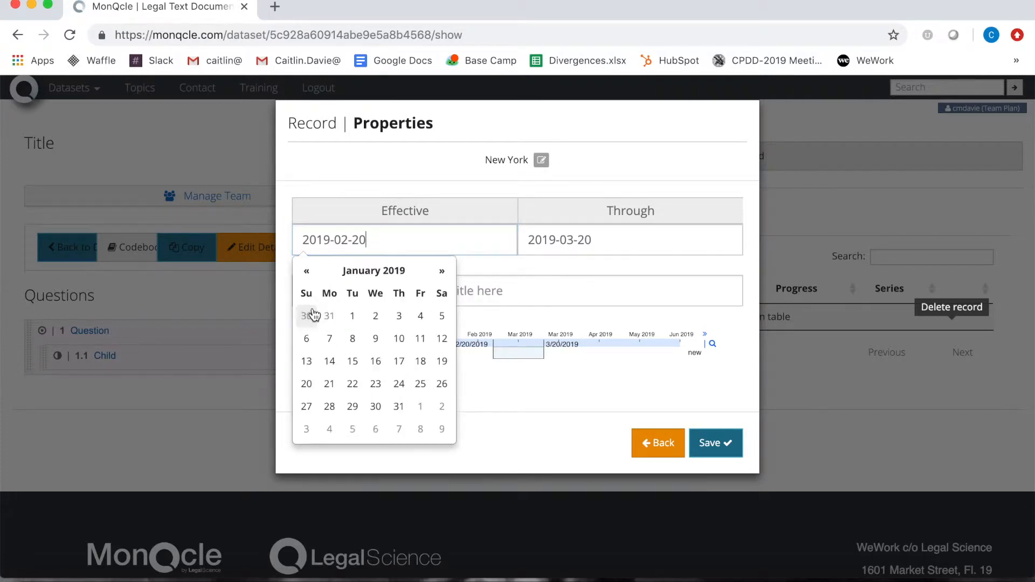
left_click(345, 323)
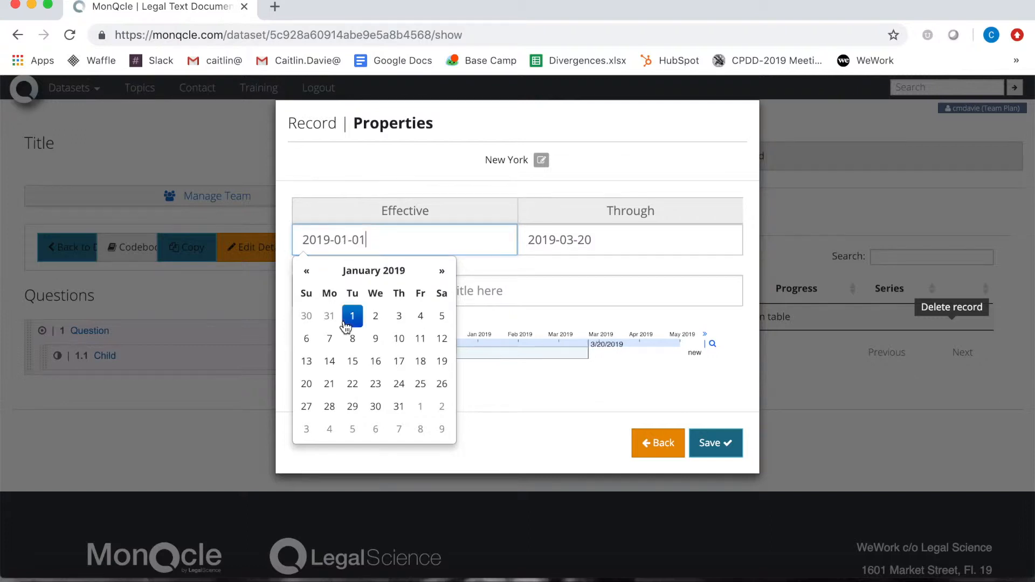
left_click(624, 236)
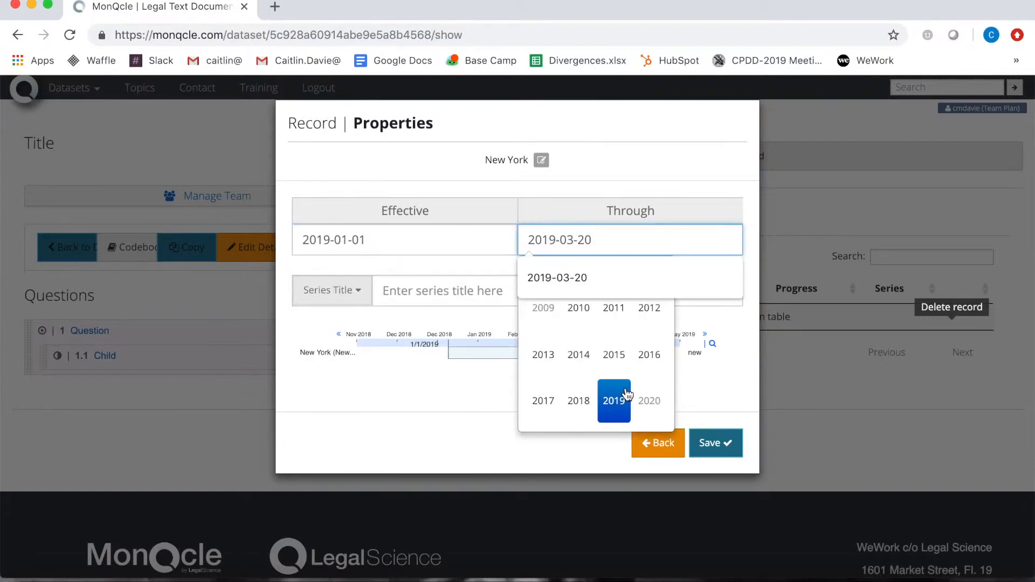
left_click(614, 400)
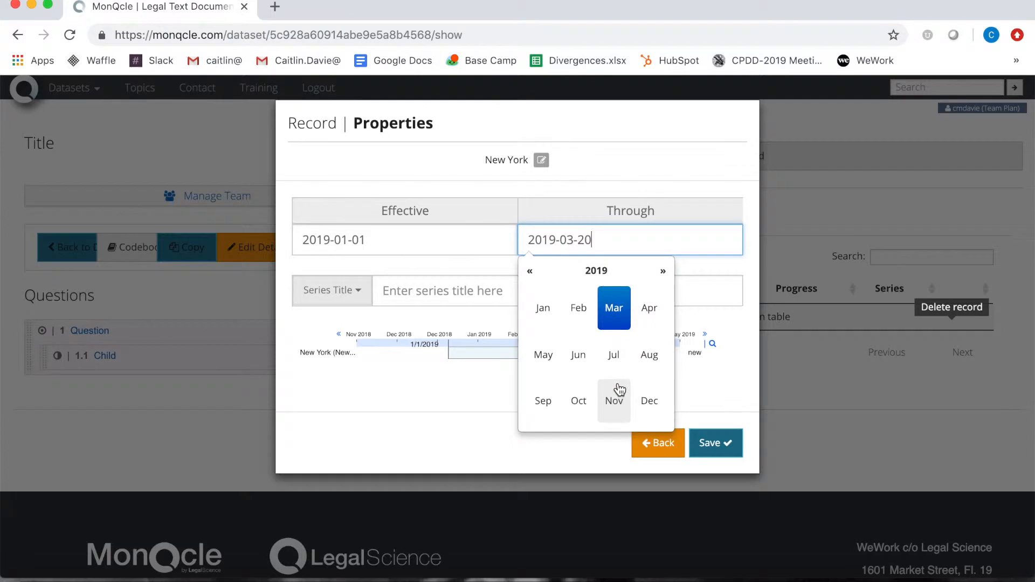
left_click(614, 312)
left_click(643, 317)
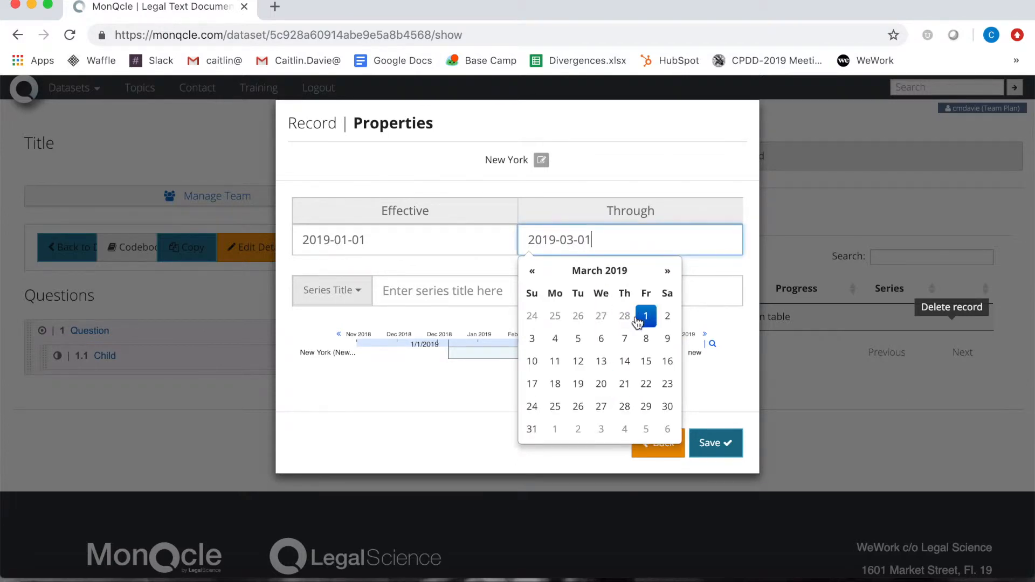
left_click(404, 420)
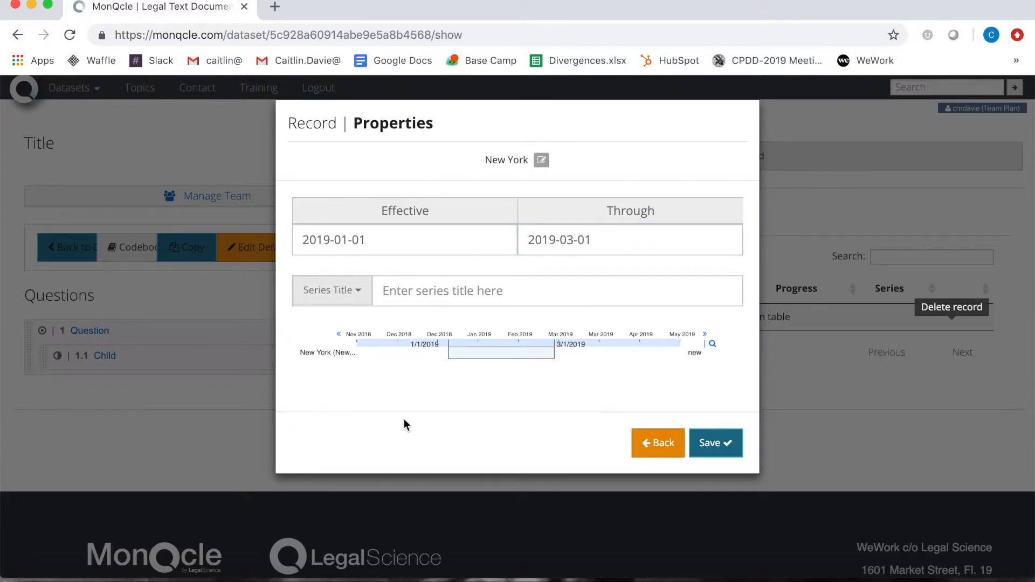
Enter a series title and save the New York record
left_click(424, 295)
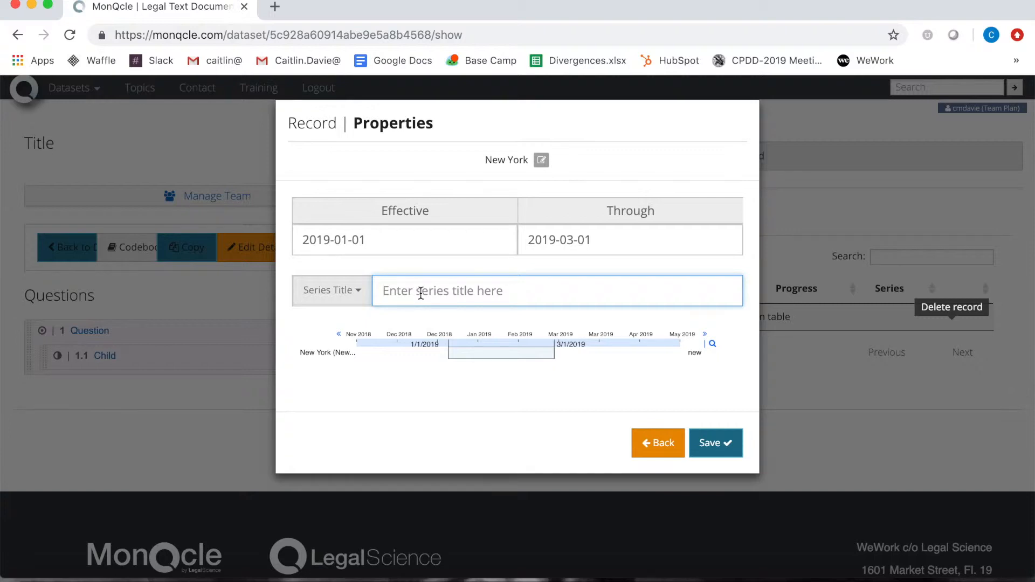
type("Caitlin")
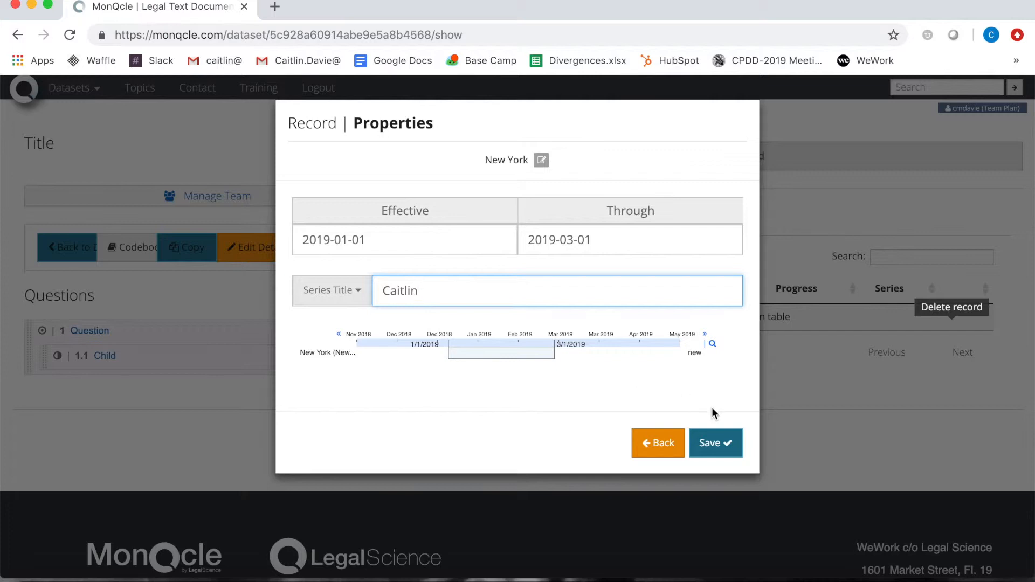
left_click(714, 443)
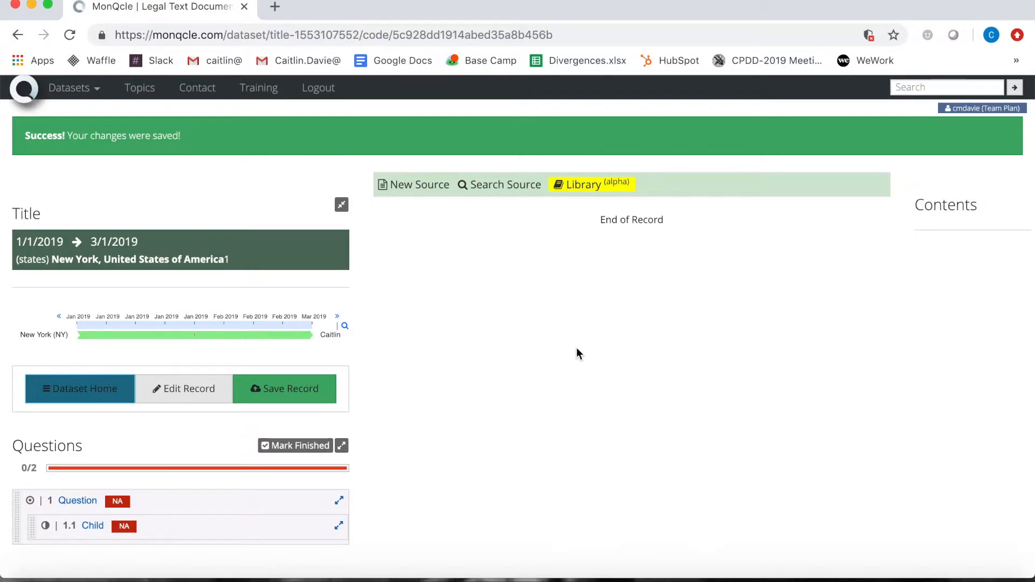
Create a source titled 'Law Title' effective 1/1/2019 through 3/1/2019
left_click(406, 189)
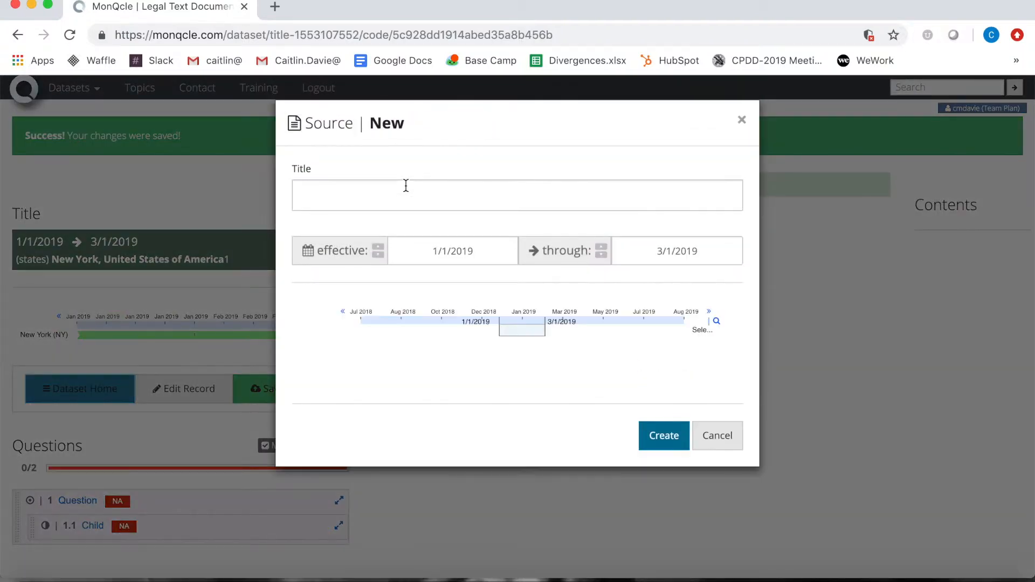
type("La")
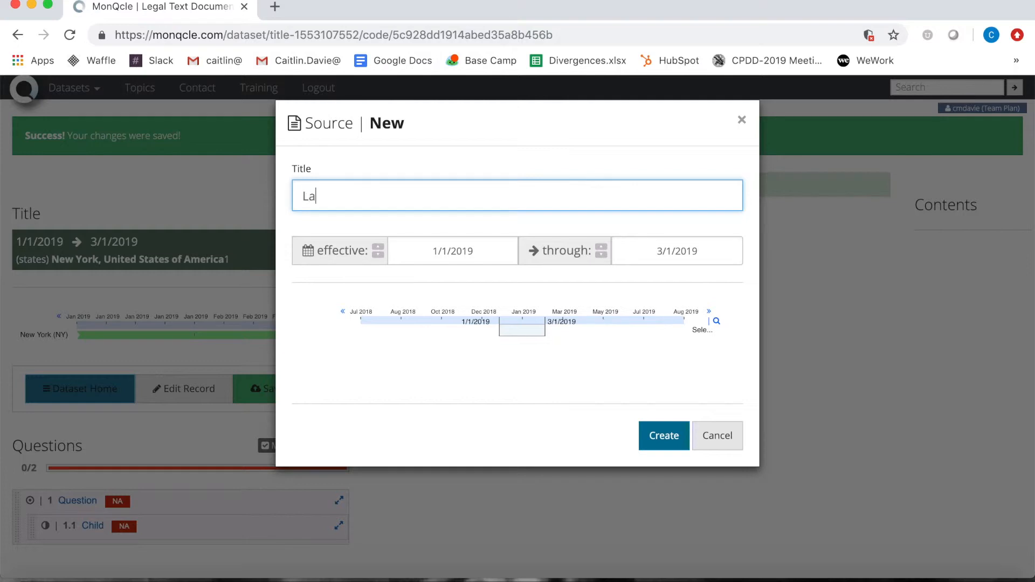
type("w Title")
left_click(451, 258)
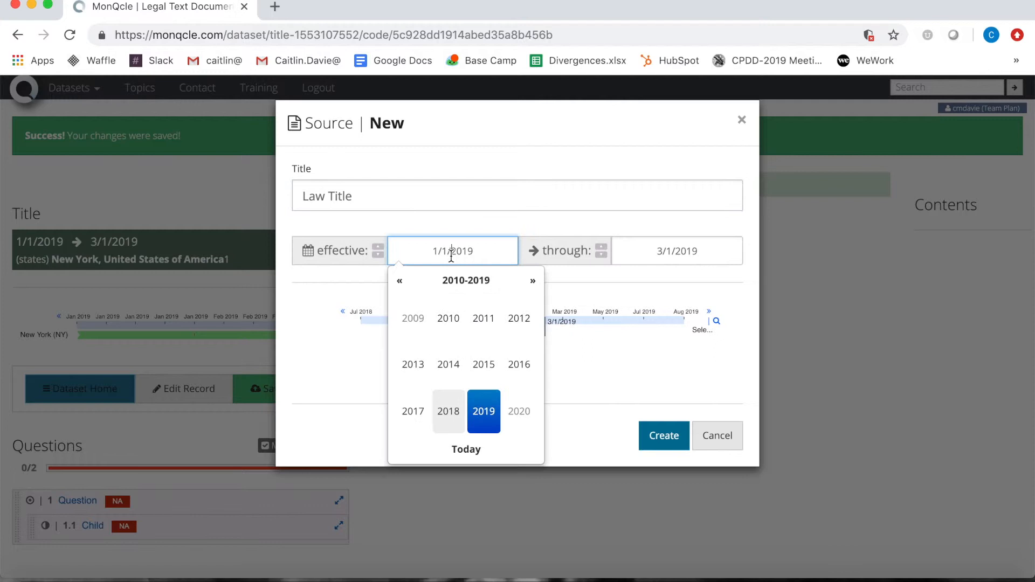
left_click(479, 414)
left_click(415, 316)
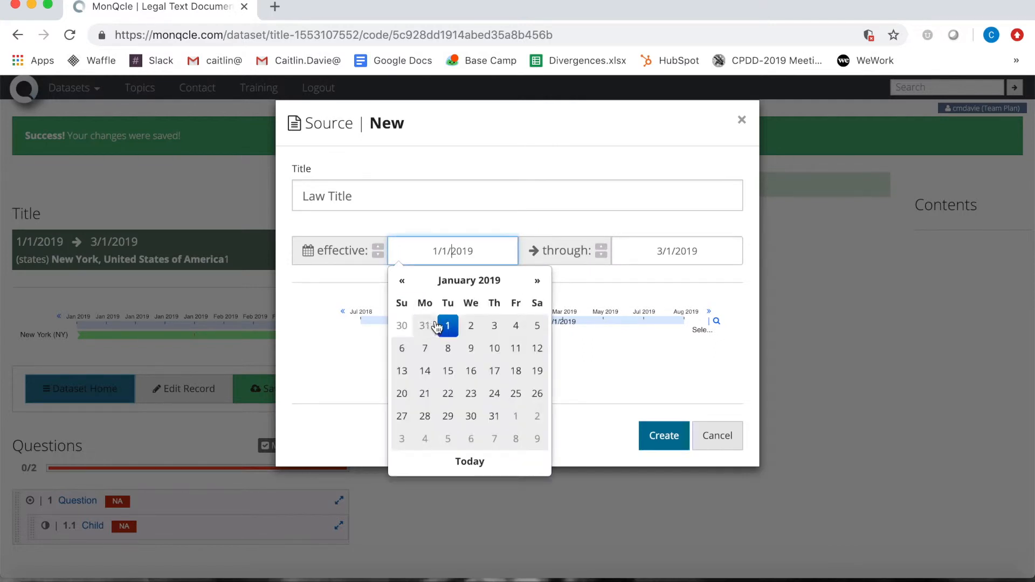
left_click(448, 329)
left_click(674, 257)
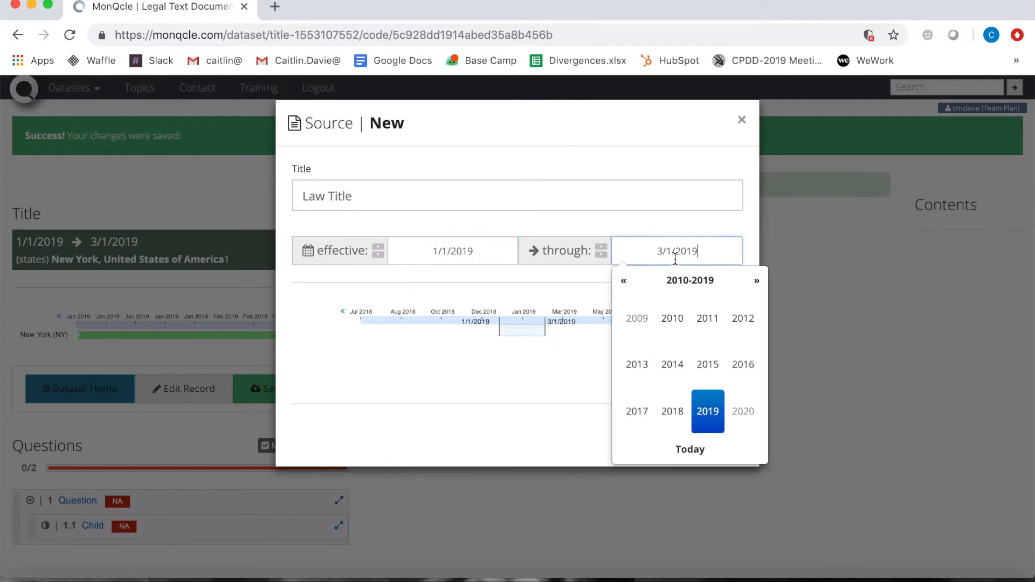
left_click(707, 411)
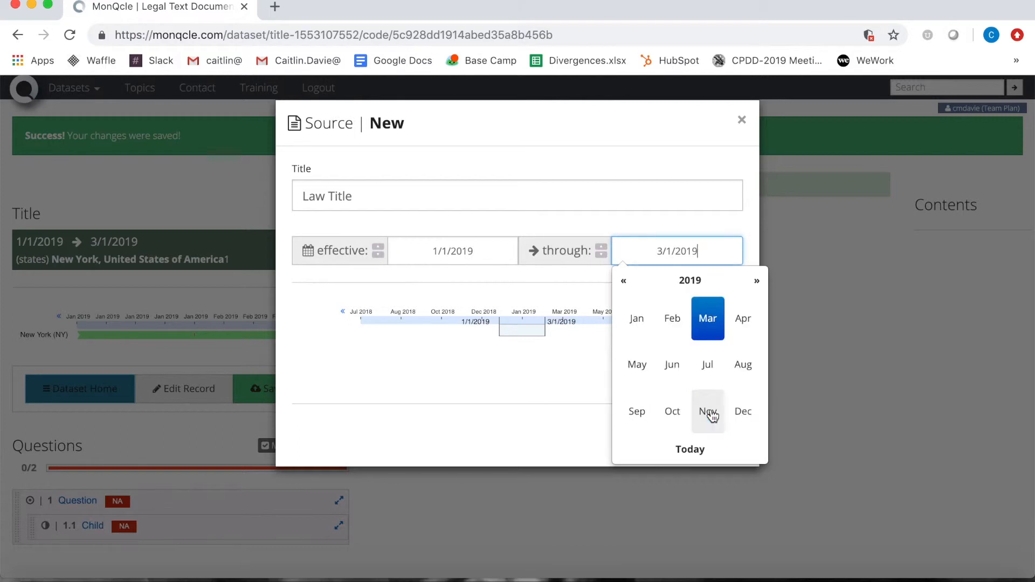
left_click(706, 327)
left_click(737, 325)
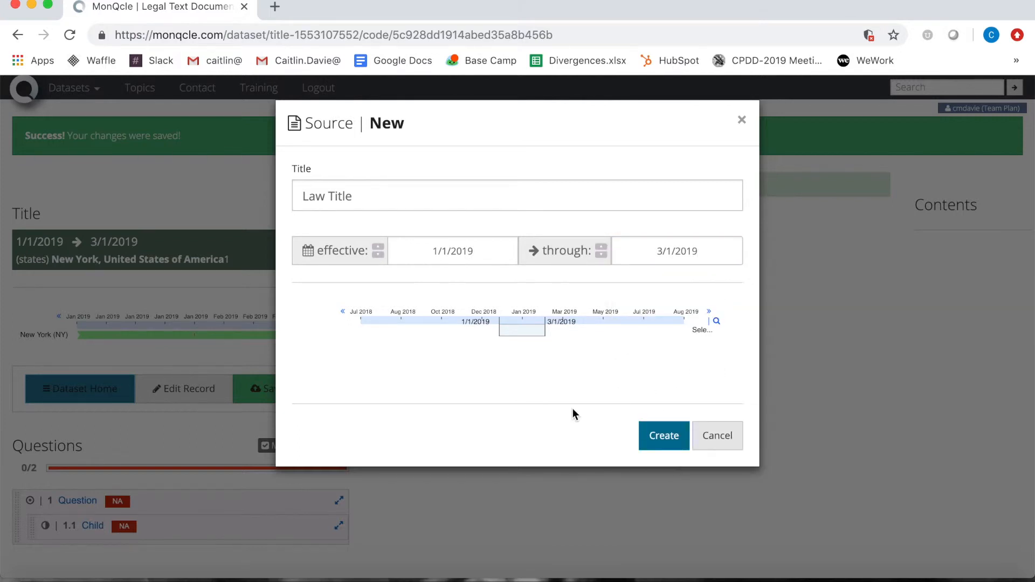
left_click(663, 441)
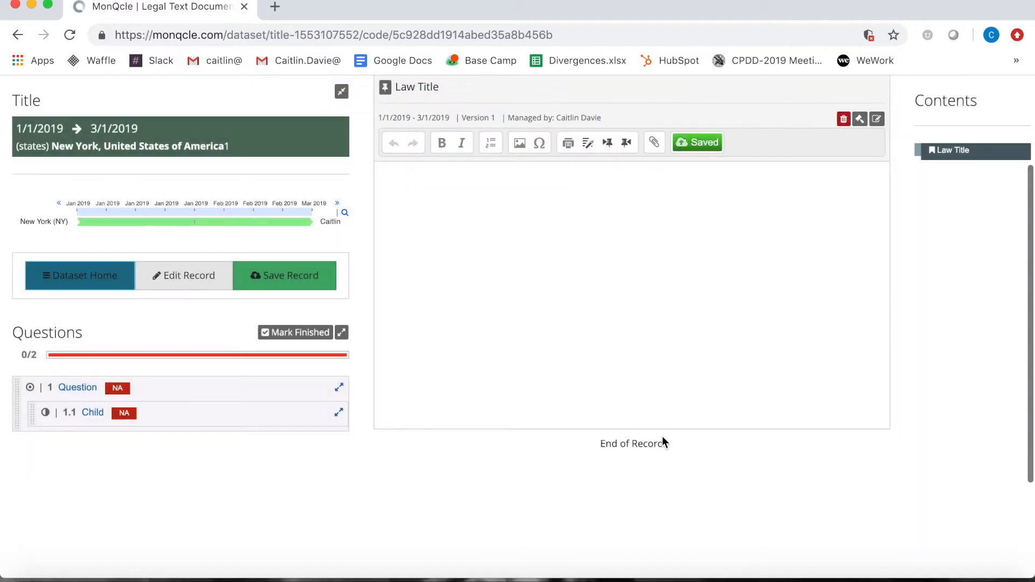
Paste 'Text of the law.' into the Law Title editor and save the source
scroll(678, 384, "up", 2)
left_click(678, 384)
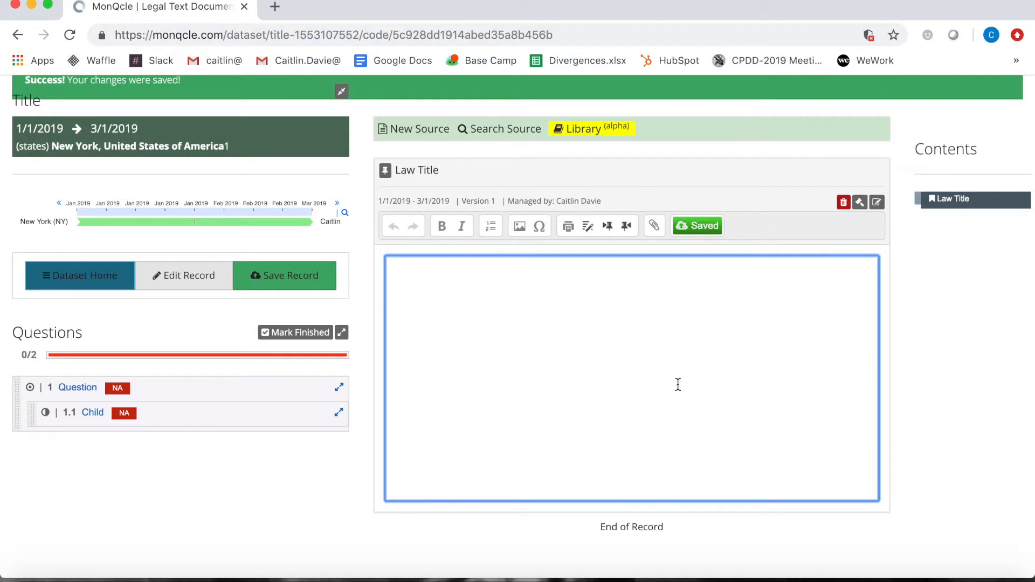
type("Text of the law.")
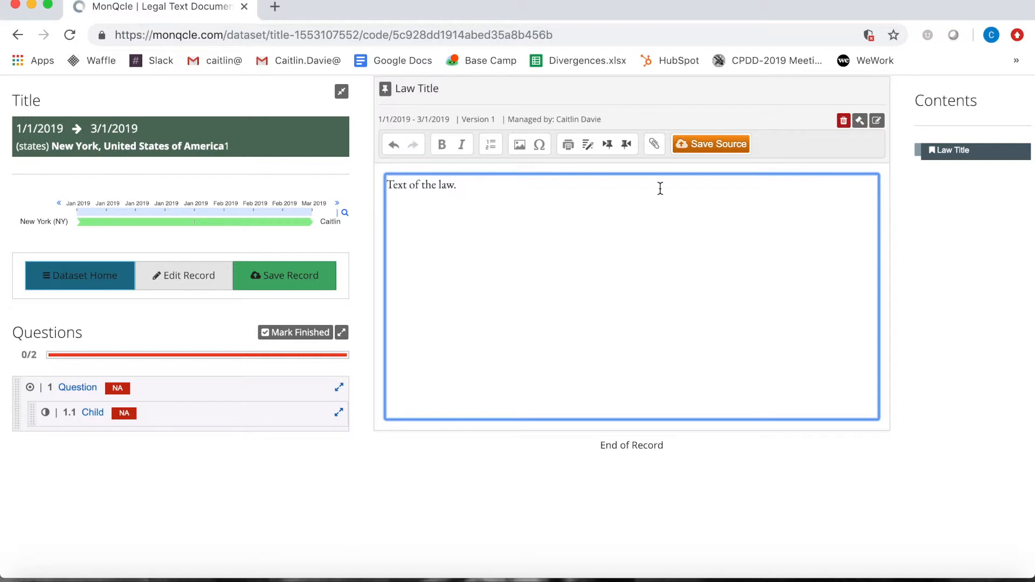
left_click(697, 153)
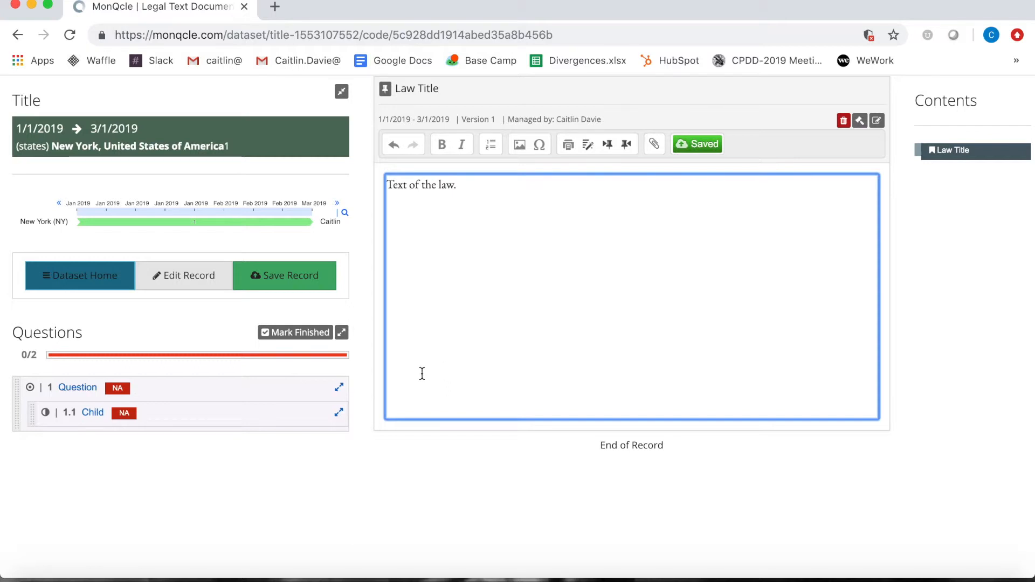
Expand Question 1 and select Answer 2
left_click(342, 334)
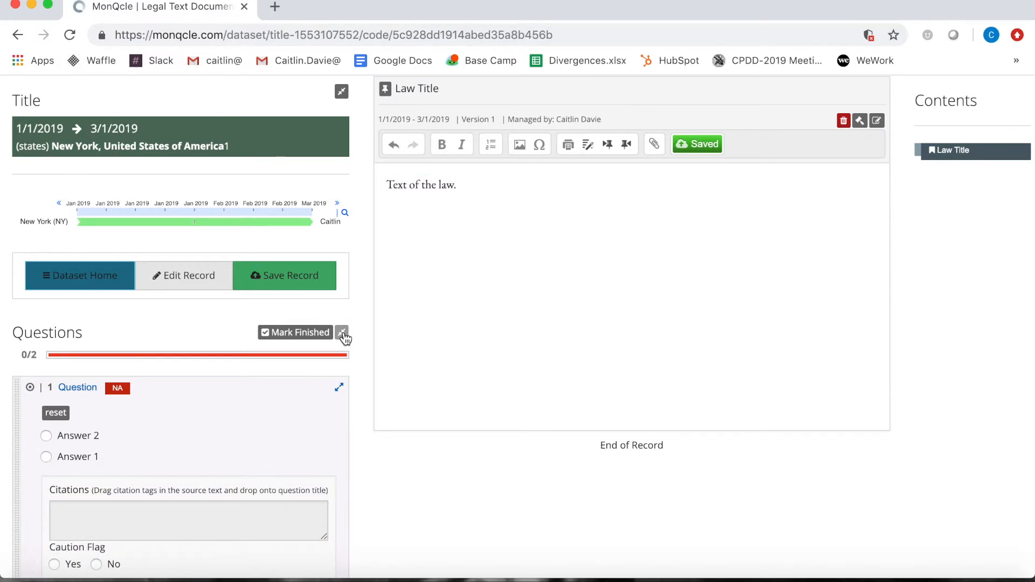
left_click(342, 333)
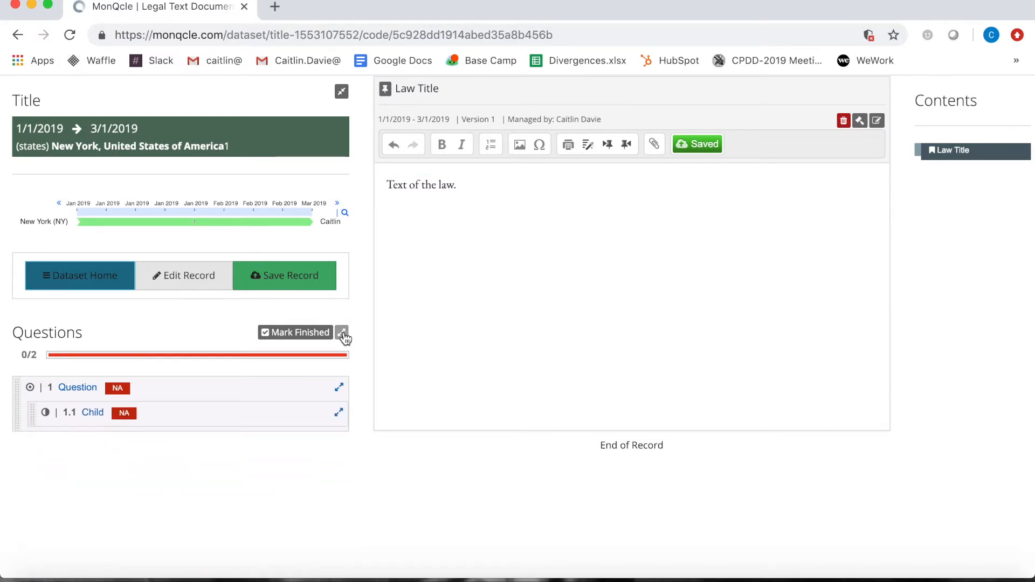
left_click(76, 389)
left_click(75, 389)
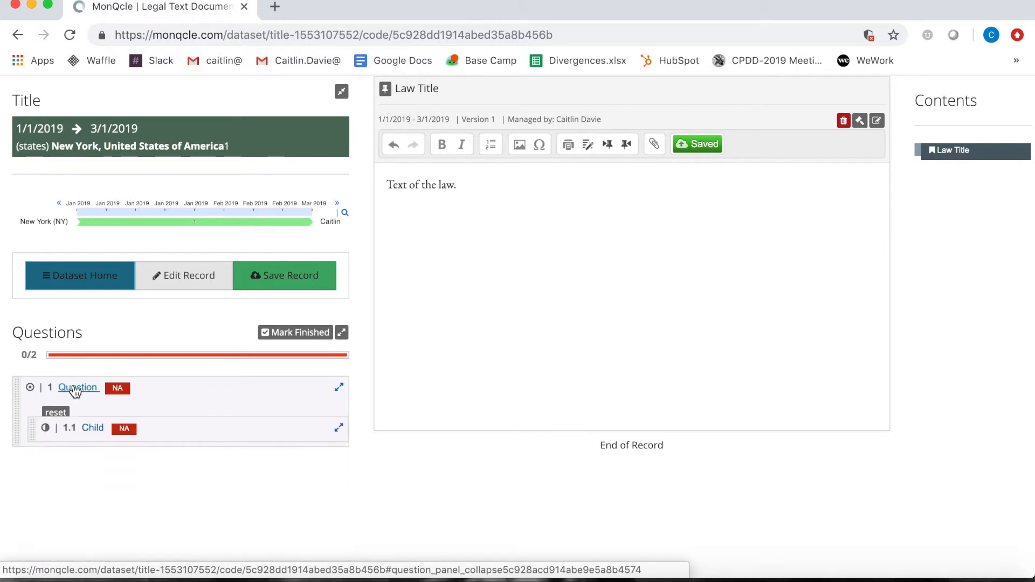
left_click(339, 388)
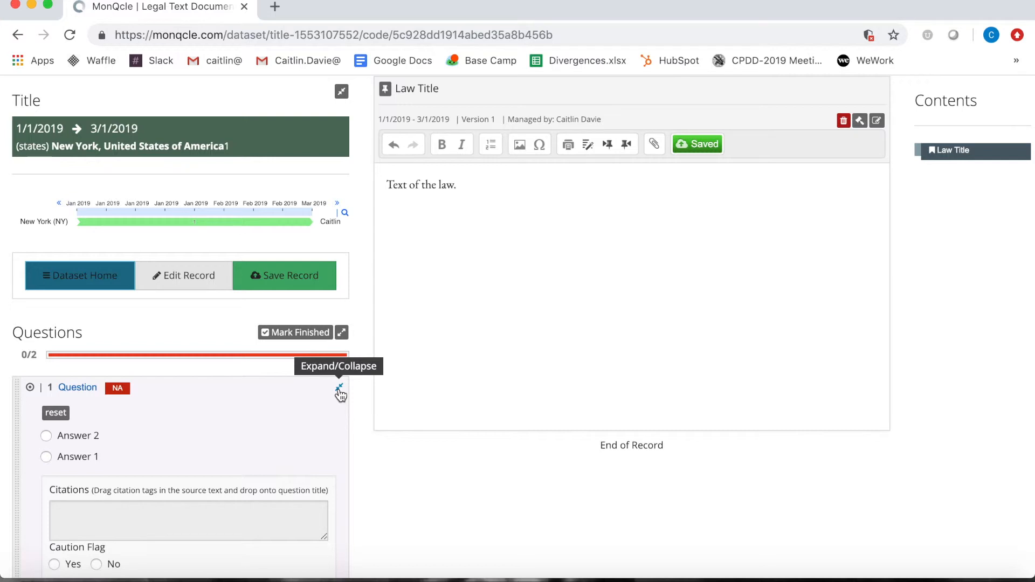
left_click(67, 438)
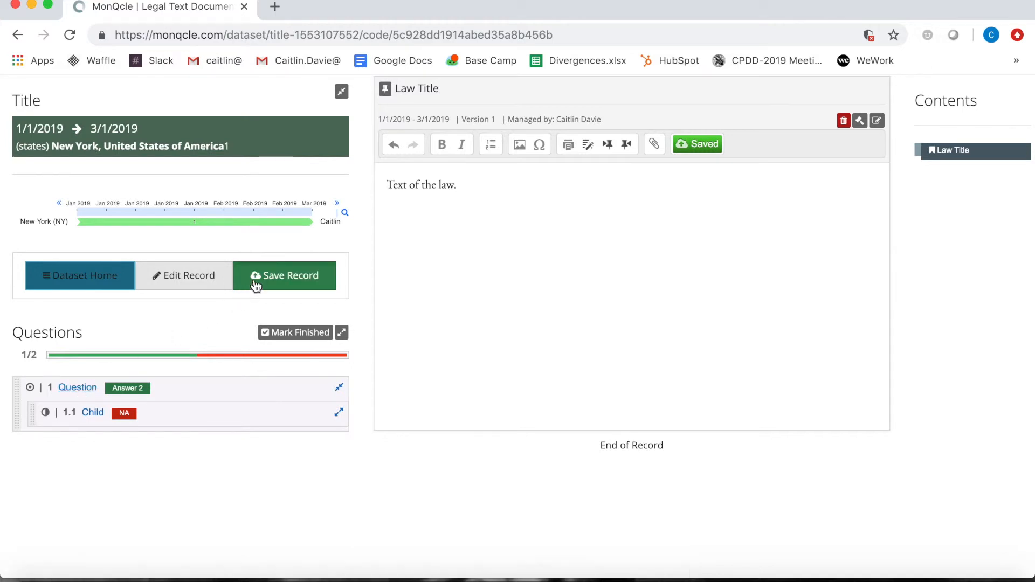
Answer Child question 1.1 Yes, with the caution flag on and the note 'Caution!'
left_click(97, 414)
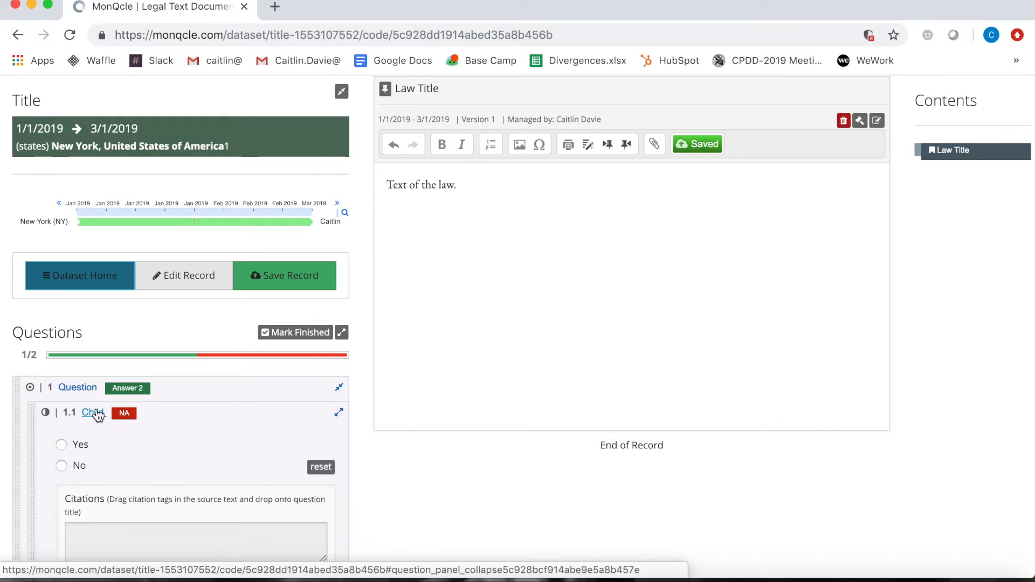
left_click(61, 445)
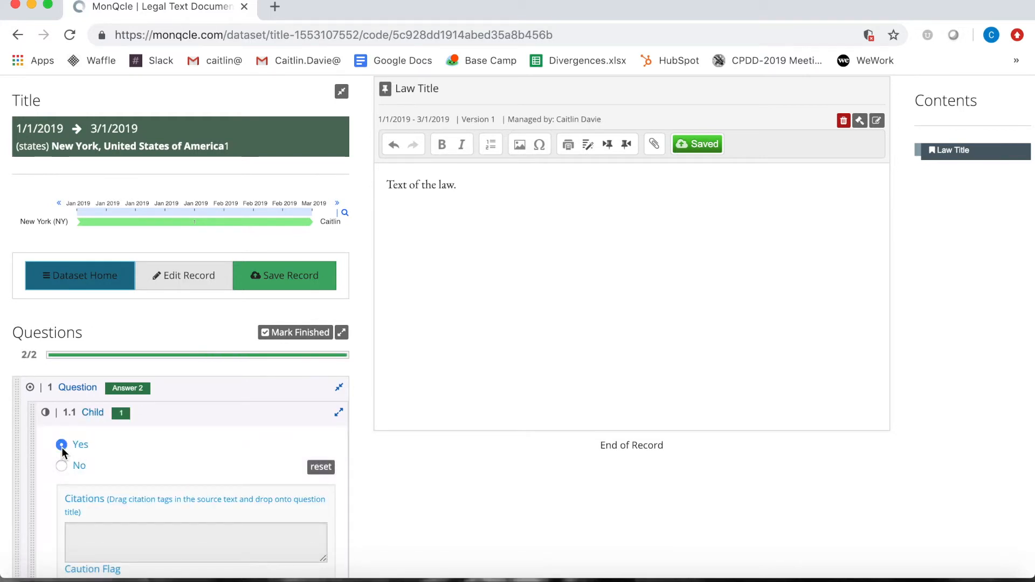
scroll(62, 448, "down", 1)
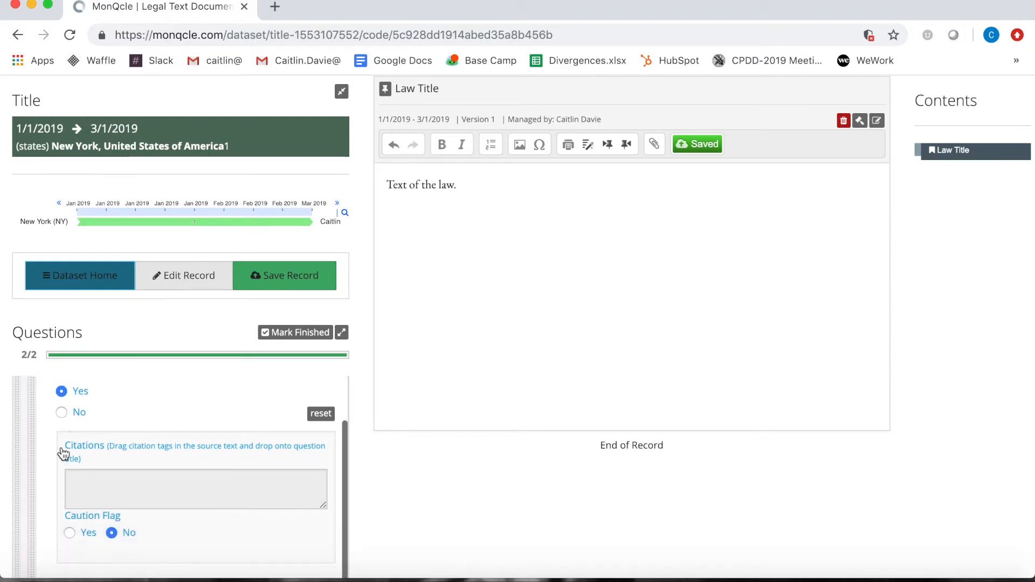
left_click(70, 532)
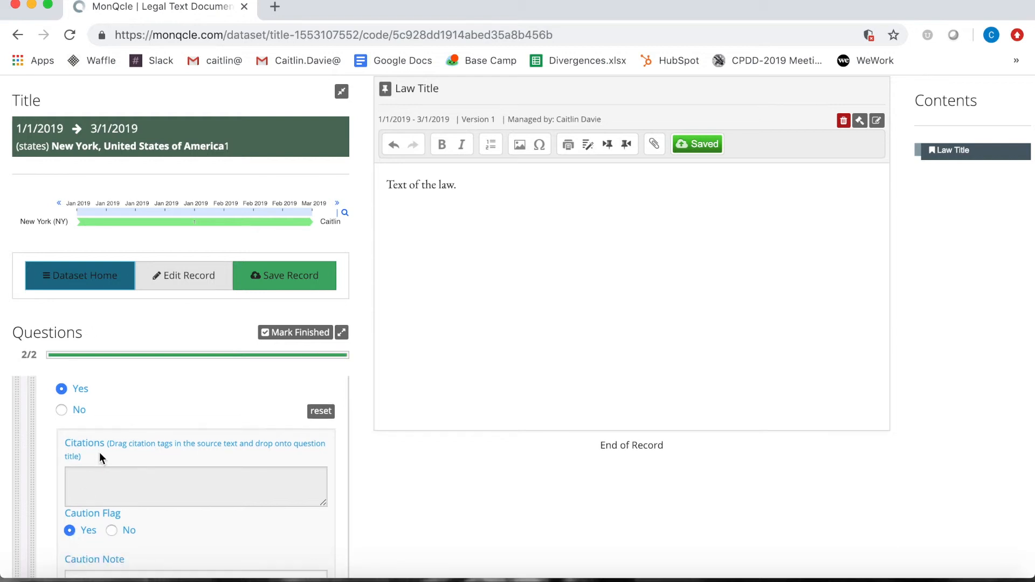
scroll(99, 457, "down", 2)
left_click(92, 523)
type("Caution")
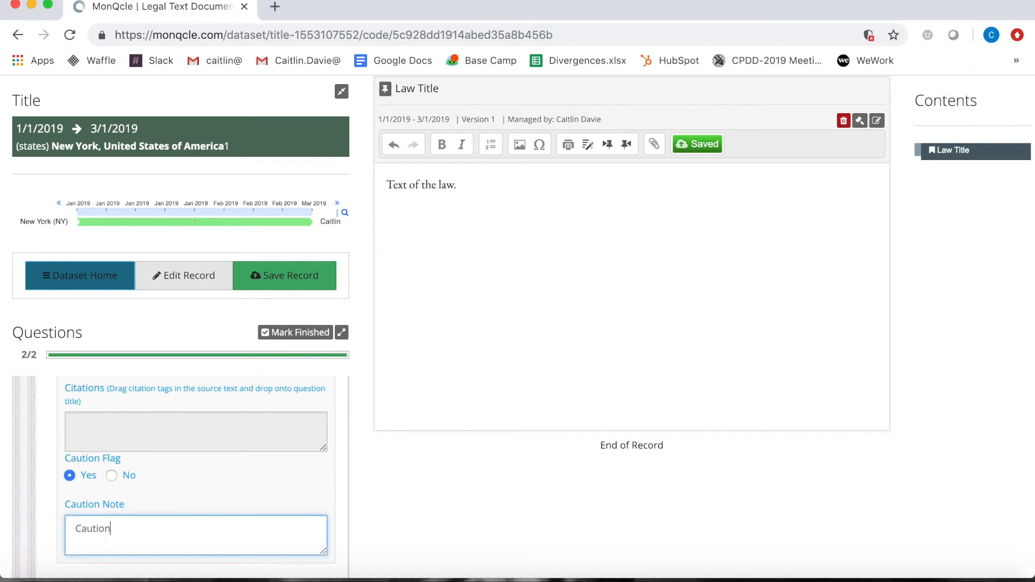
type("!")
scroll(136, 426, "up", 3)
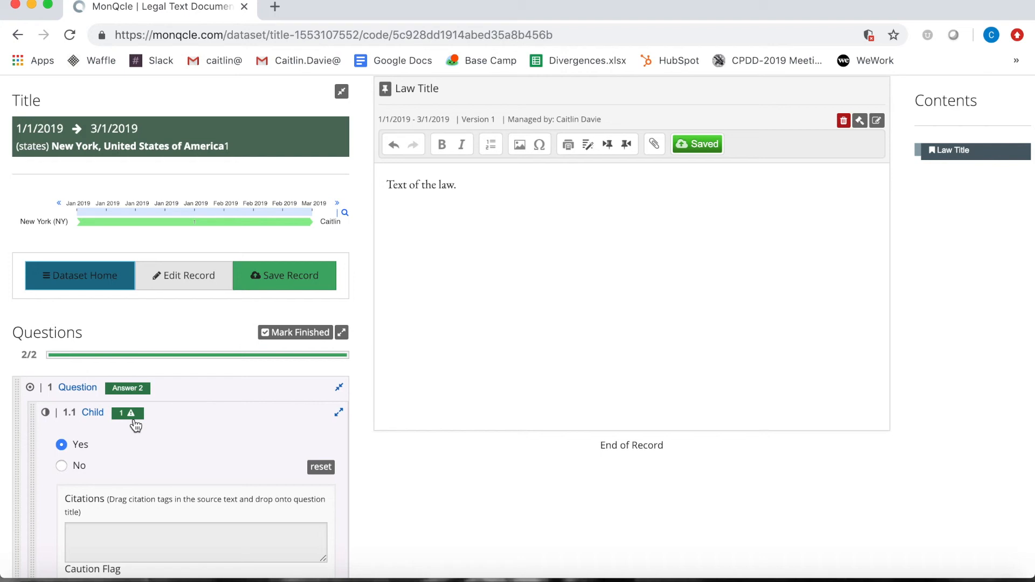
Collapse the Child panel, mark the record finished, and go to Dataset Home
left_click(90, 413)
left_click(291, 340)
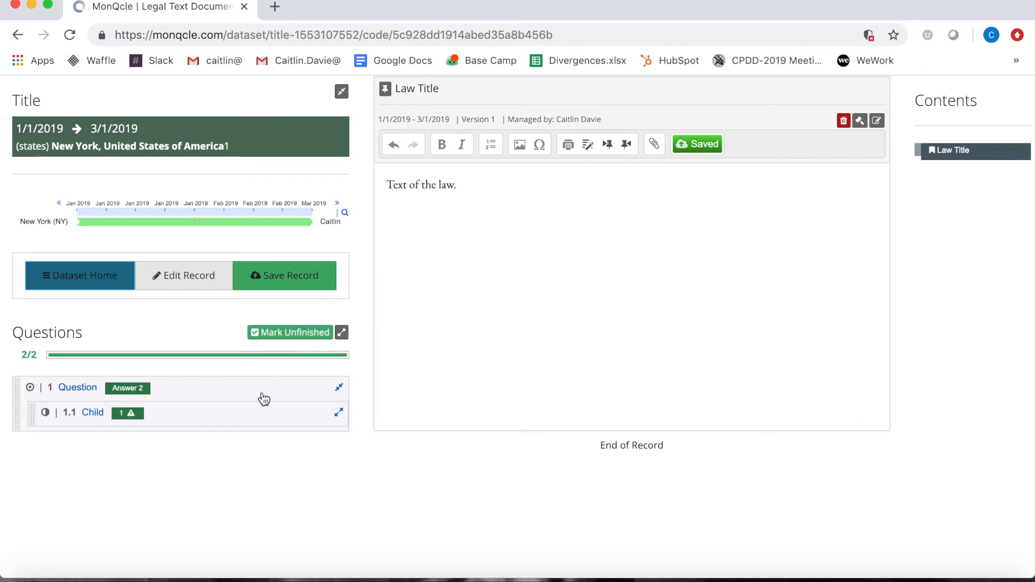
left_click(102, 288)
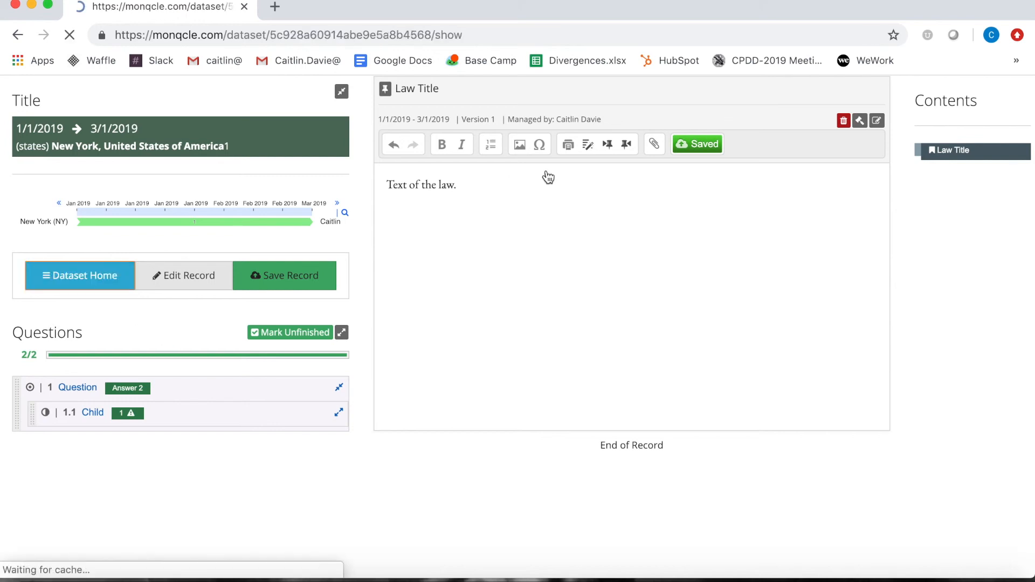